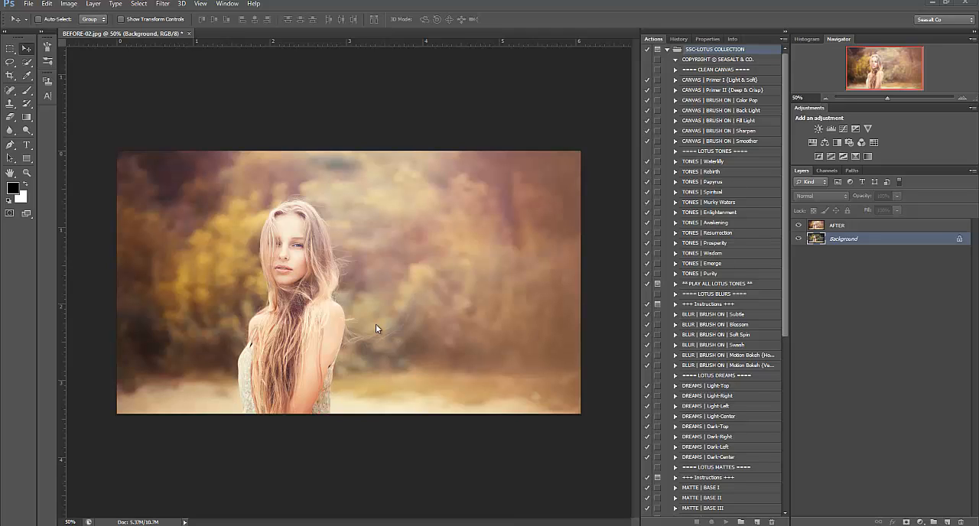
# Hide the AFTER layer and delete it so that only the Background layer remains
pyautogui.click(799, 226)
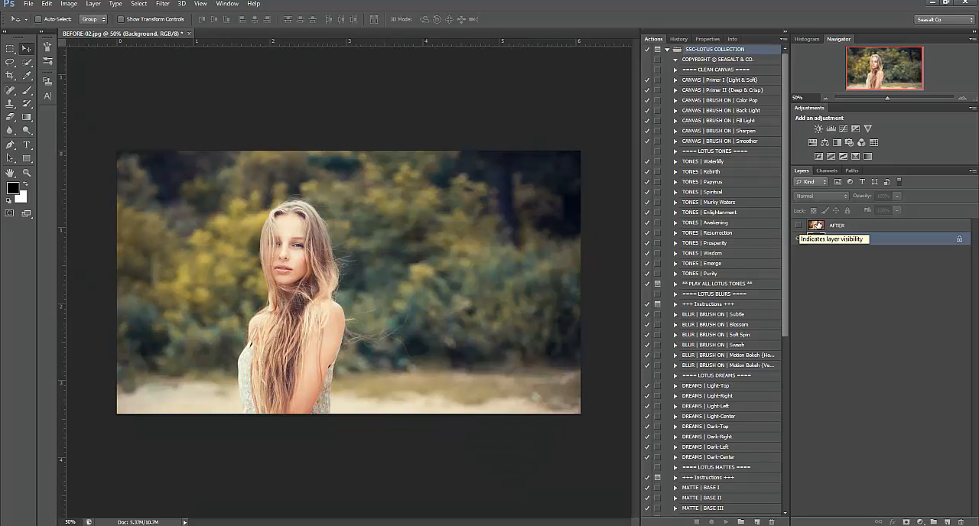
pyautogui.rightClick(837, 228)
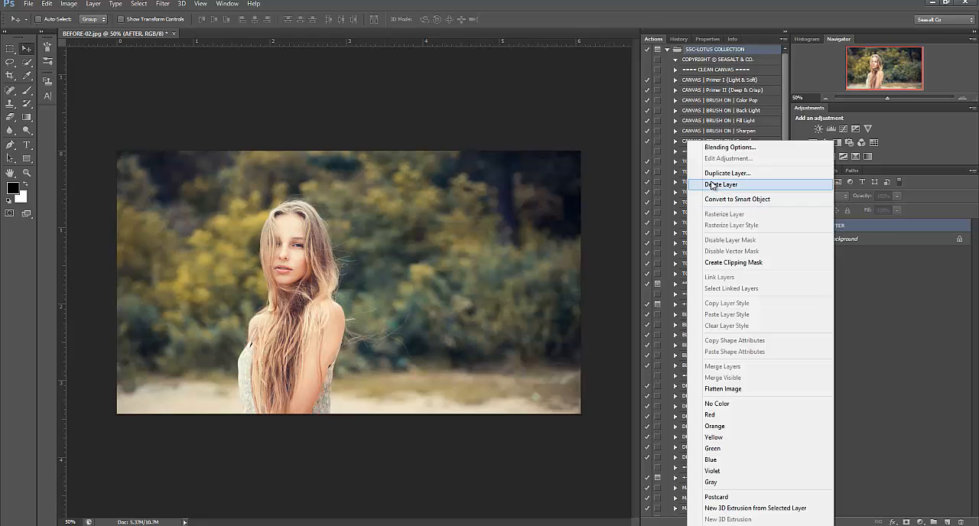
pyautogui.click(712, 184)
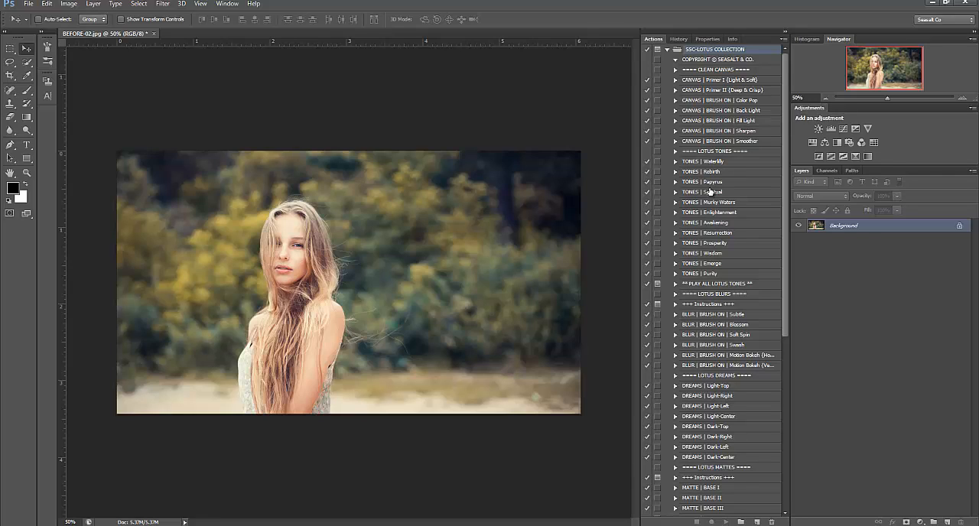
# Run the BLUR | BRUSH ON | Soft Spin action on the portrait
pyautogui.scroll(-4, 712, 191)
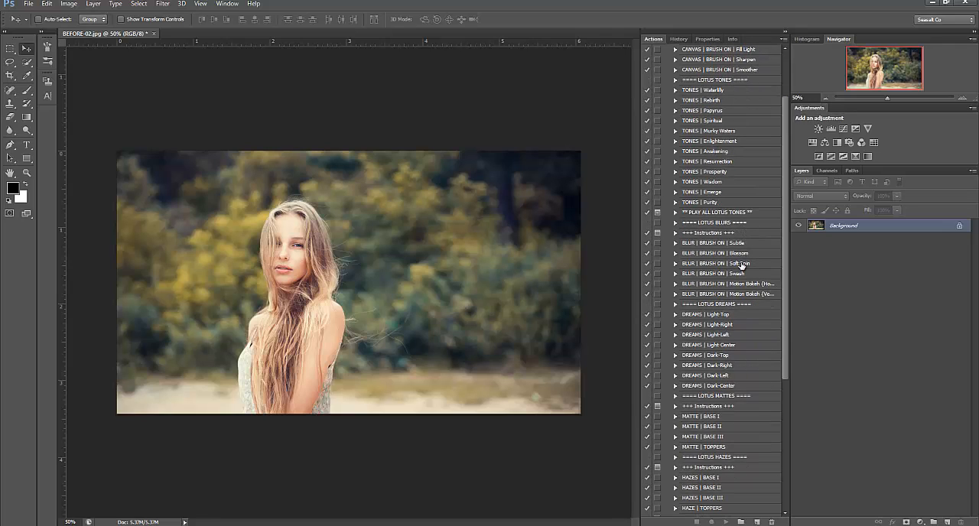
pyautogui.click(740, 265)
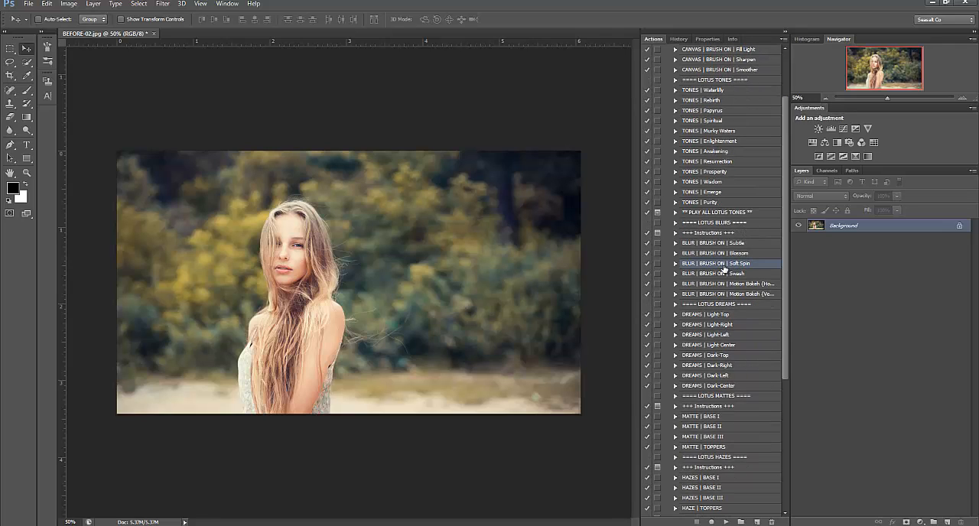
pyautogui.click(726, 521)
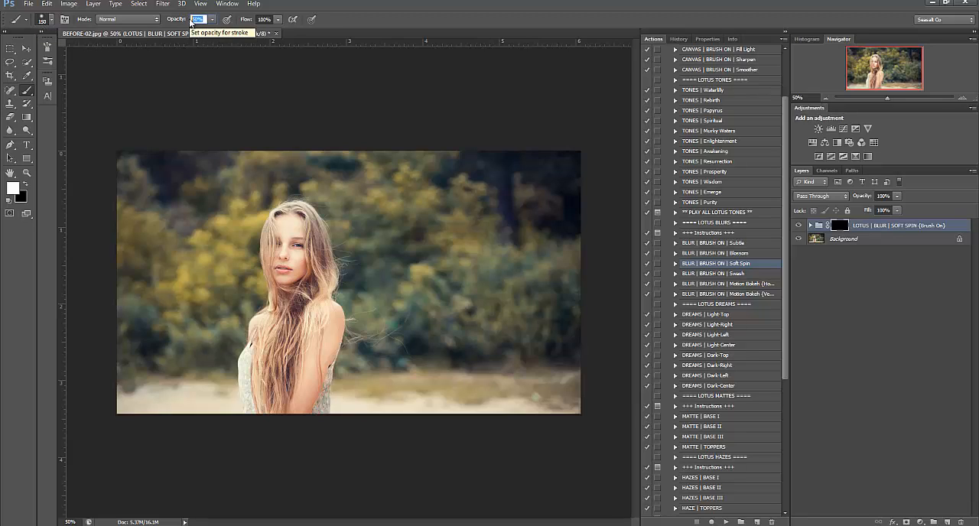
# Paint the Soft Spin blur over the background around the woman at 100% brush opacity and set the blur group's opacity to 70%
pyautogui.press('0')
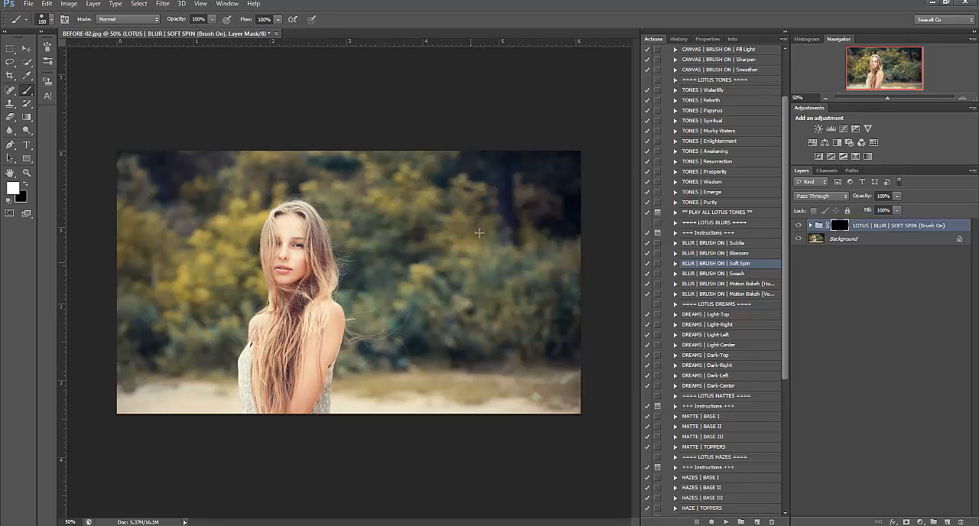
pyautogui.moveTo(422, 213)
pyautogui.mouseDown()
pyautogui.moveTo(507, 233)
pyautogui.moveTo(425, 161)
pyautogui.moveTo(508, 181)
pyautogui.moveTo(558, 261)
pyautogui.moveTo(540, 407)
pyautogui.moveTo(550, 188)
pyautogui.moveTo(570, 384)
pyautogui.moveTo(560, 414)
pyautogui.moveTo(390, 409)
pyautogui.mouseUp()
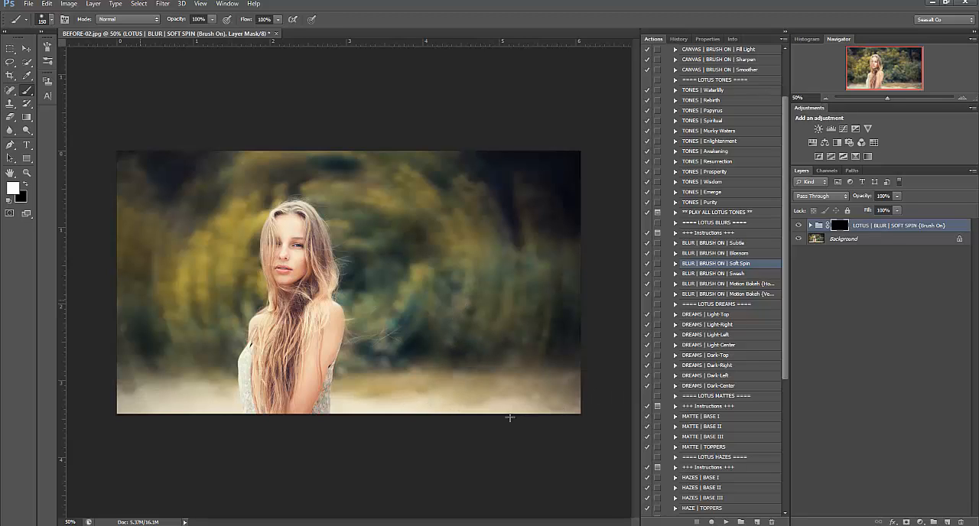
pyautogui.click(884, 196)
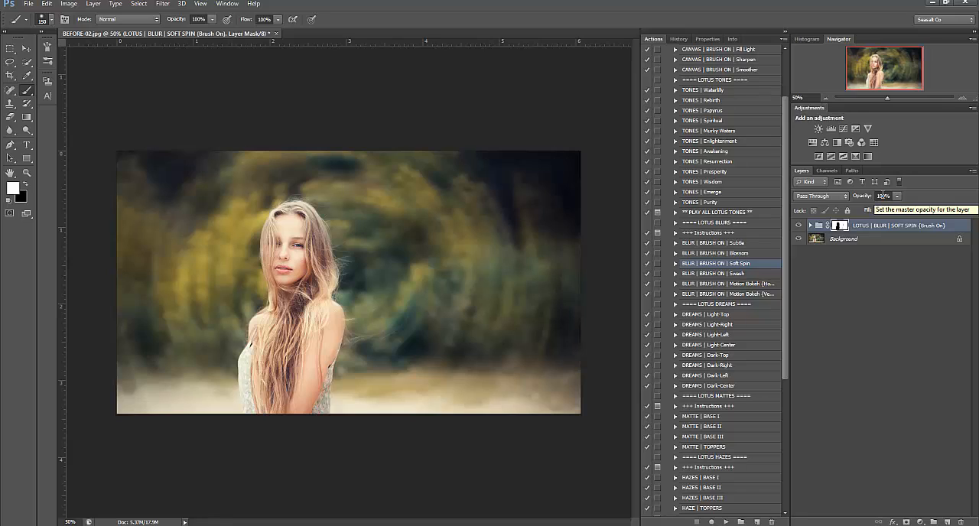
pyautogui.moveTo(891, 197); pyautogui.dragTo(859, 207)
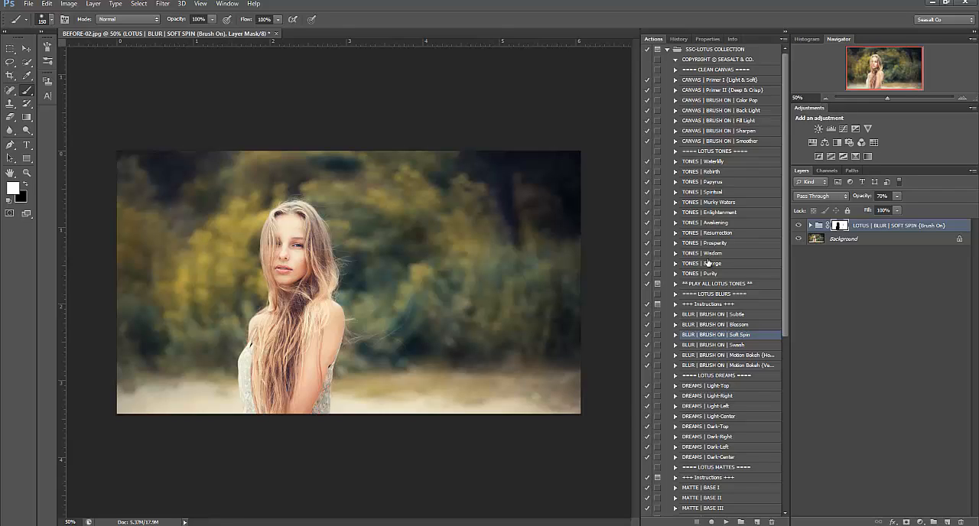
# Run the CANVAS | Primer I (Light & Soft) action
pyautogui.click(748, 80)
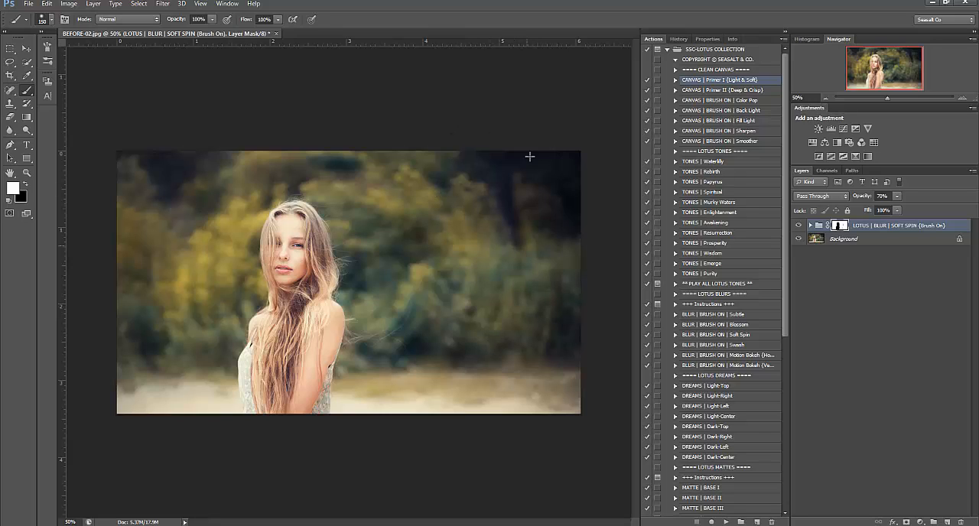
pyautogui.click(726, 521)
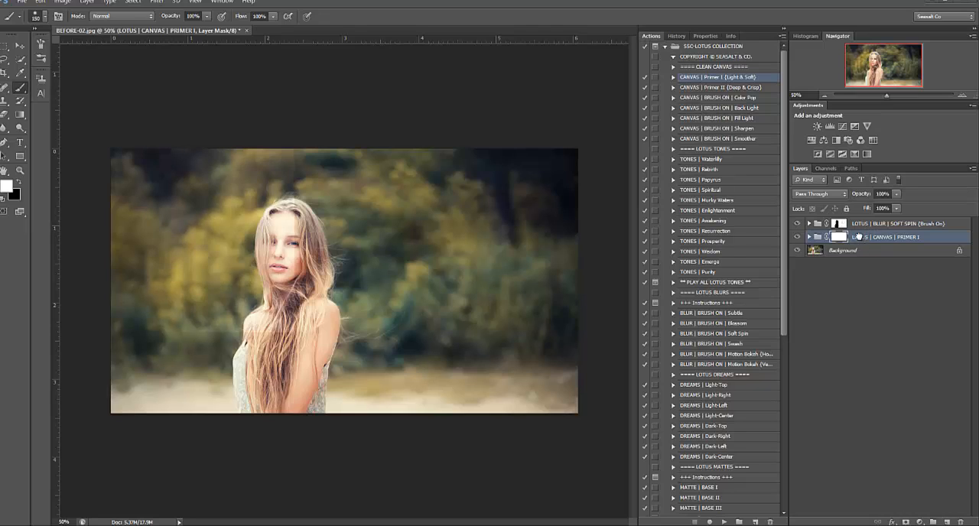
# Move the PRIMER I group above the Soft Spin blur group and set its opacity to 30%
pyautogui.moveTo(860, 236); pyautogui.dragTo(861, 220)
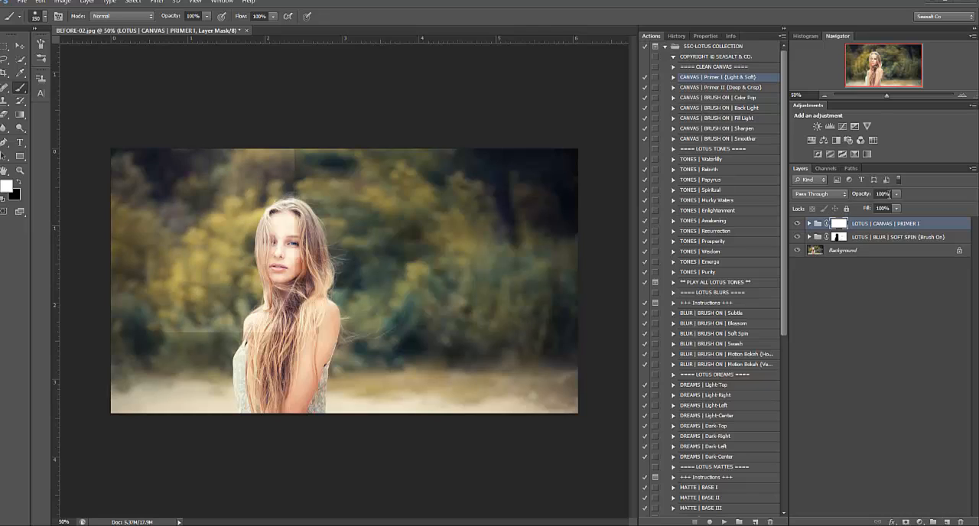
pyautogui.click(882, 194)
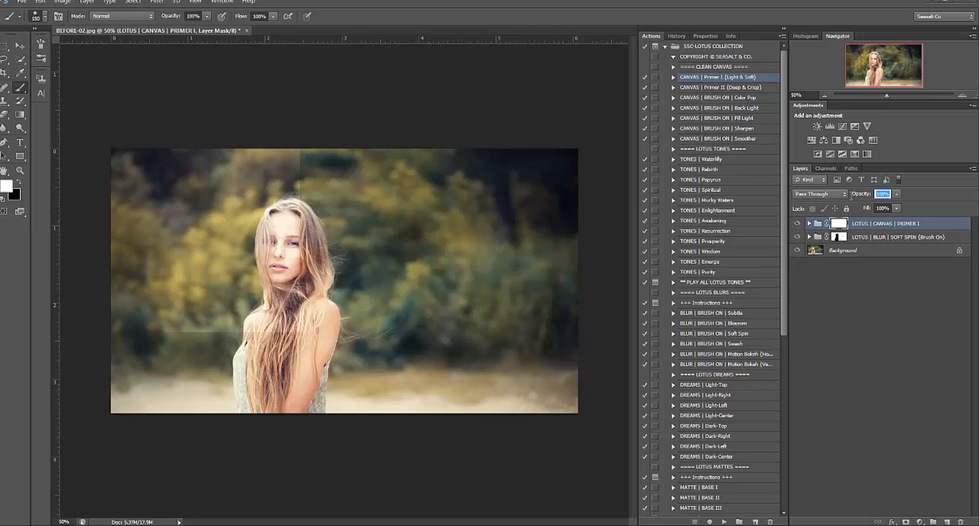
pyautogui.write('30')
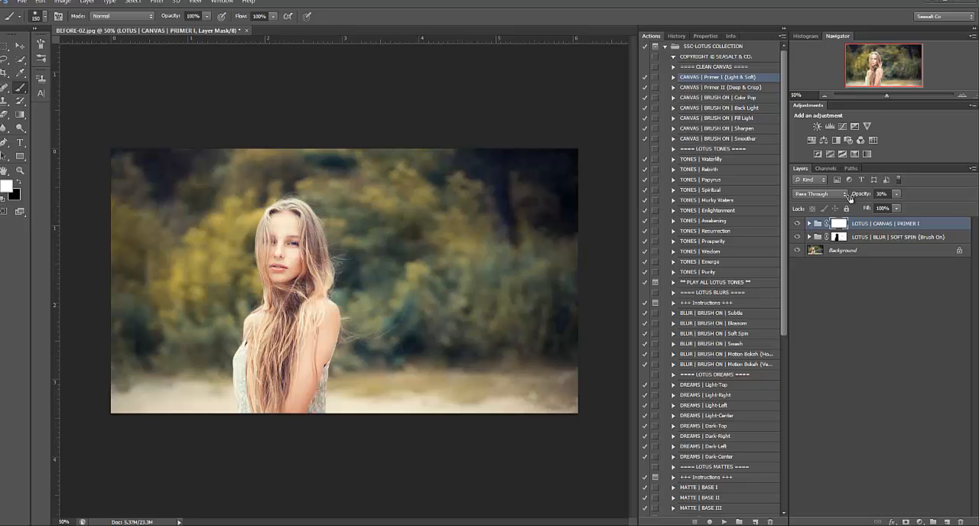
# Run the DREAMS | Dark-Top action from the Lotus Dreams section
pyautogui.click(708, 375)
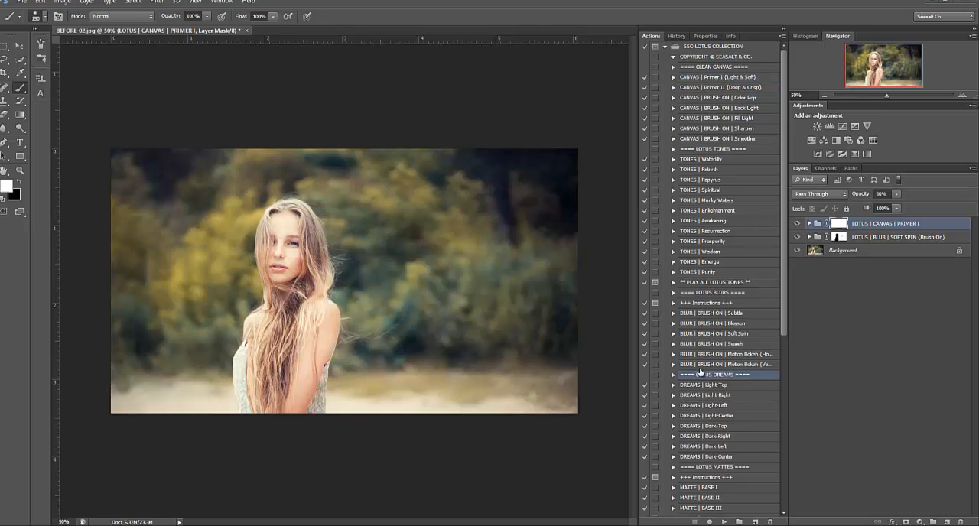
pyautogui.scroll(-2, 694, 291)
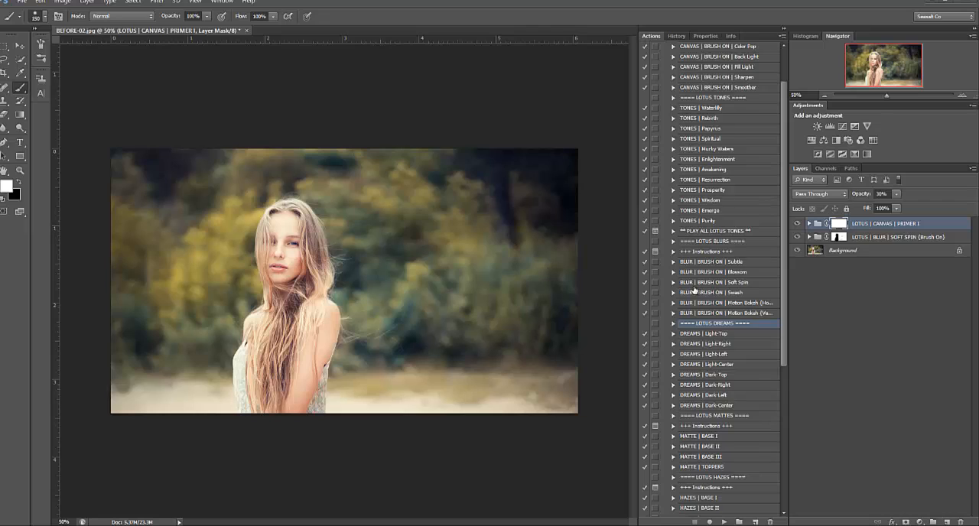
pyautogui.scroll(-2, 694, 289)
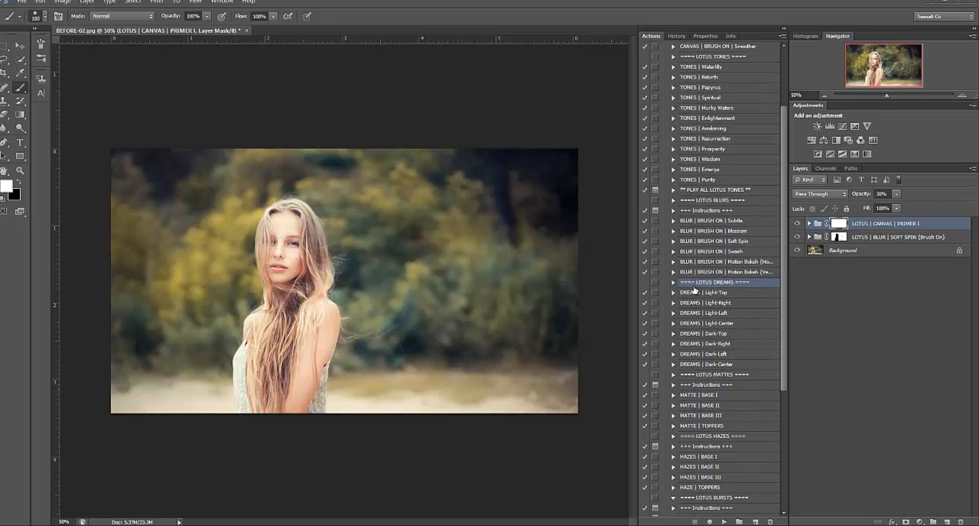
pyautogui.click(717, 338)
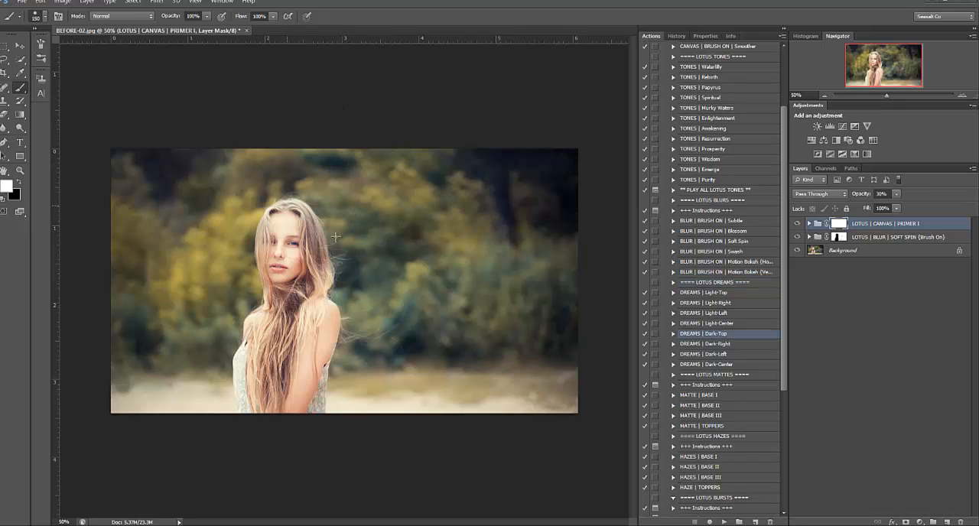
pyautogui.click(709, 521)
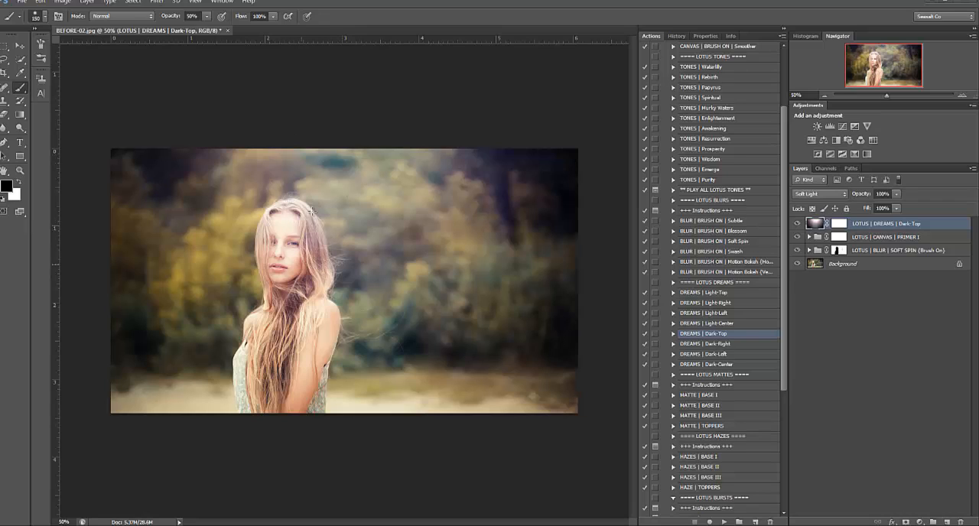
# Brush the Dark-Top effect off the woman by painting with black on its layer mask
pyautogui.click(839, 227)
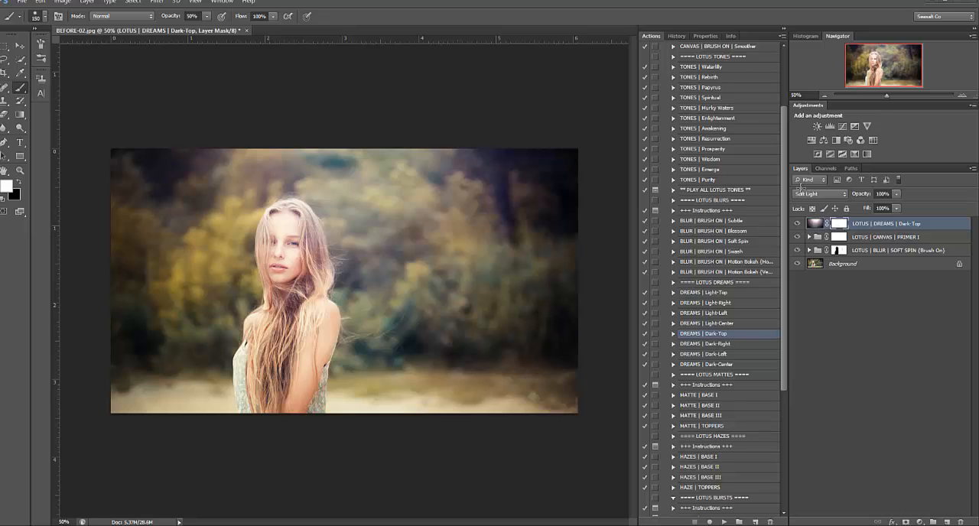
pyautogui.click(19, 183)
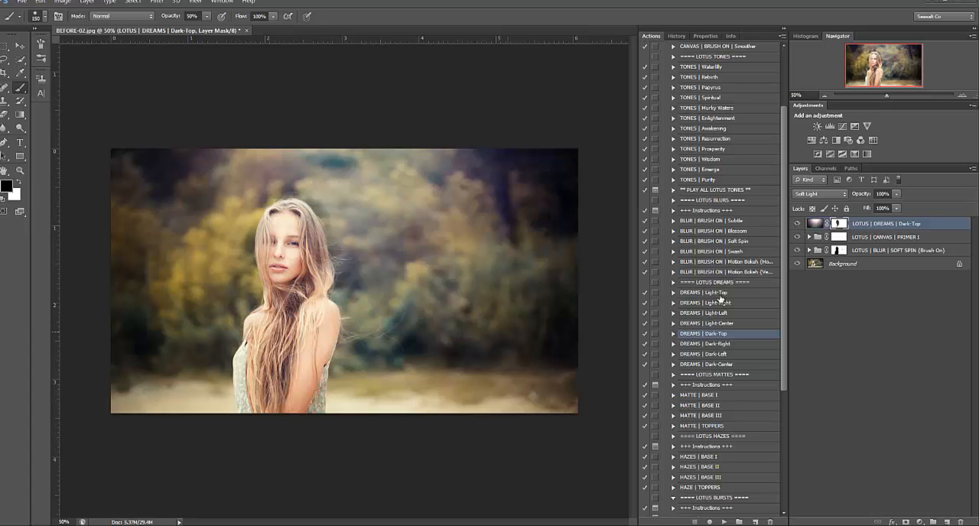
# Run the CANVAS | BRUSH ON | Color Pop action
pyautogui.scroll(2, 723, 199)
pyautogui.scroll(1, 725, 181)
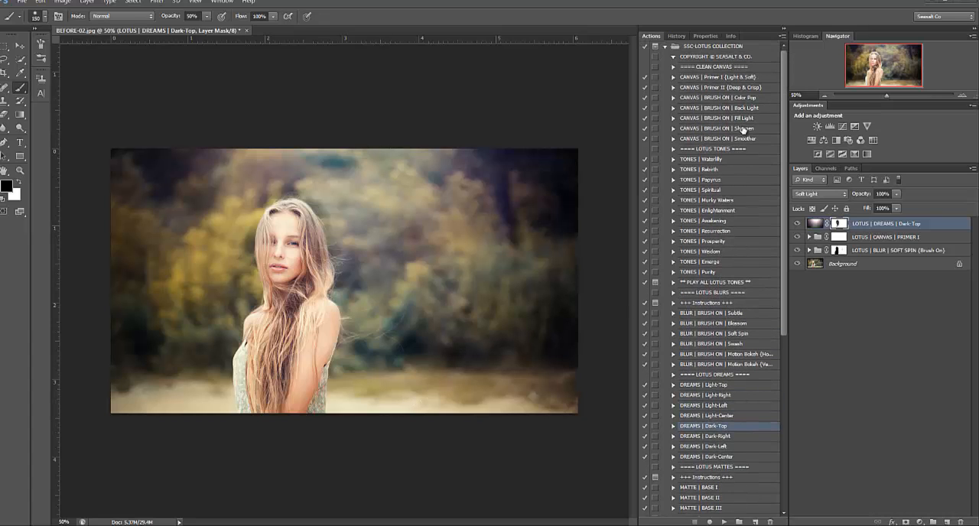
pyautogui.click(708, 98)
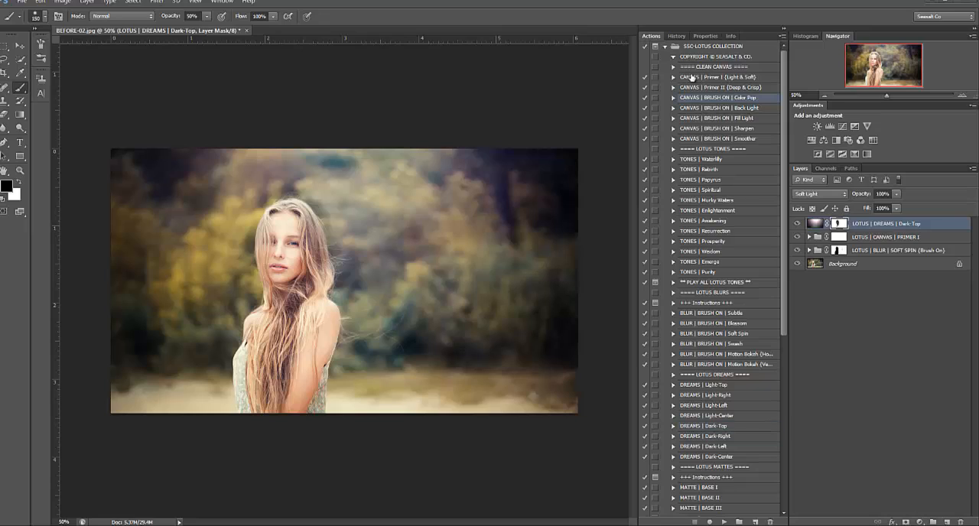
pyautogui.click(724, 522)
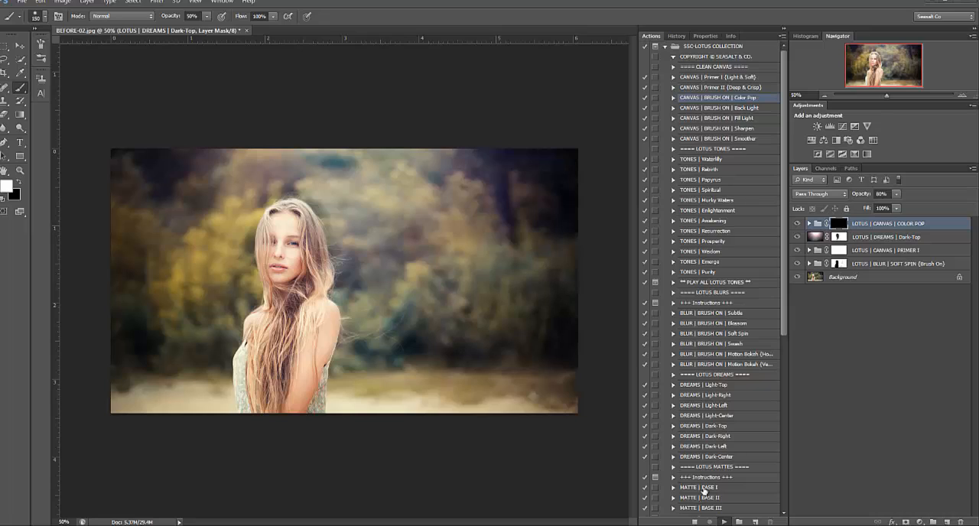
# Set the brush opacity to 100% and paint the Color Pop mask over the foliage and ground around the woman
pyautogui.click(839, 224)
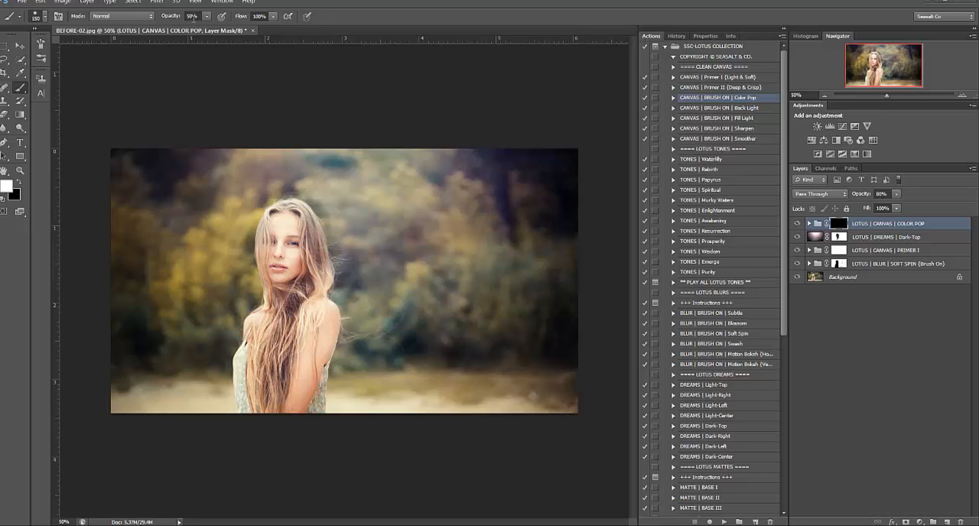
pyautogui.click(196, 16)
pyautogui.write('100')
pyautogui.press('Return')
pyautogui.click(496, 184)
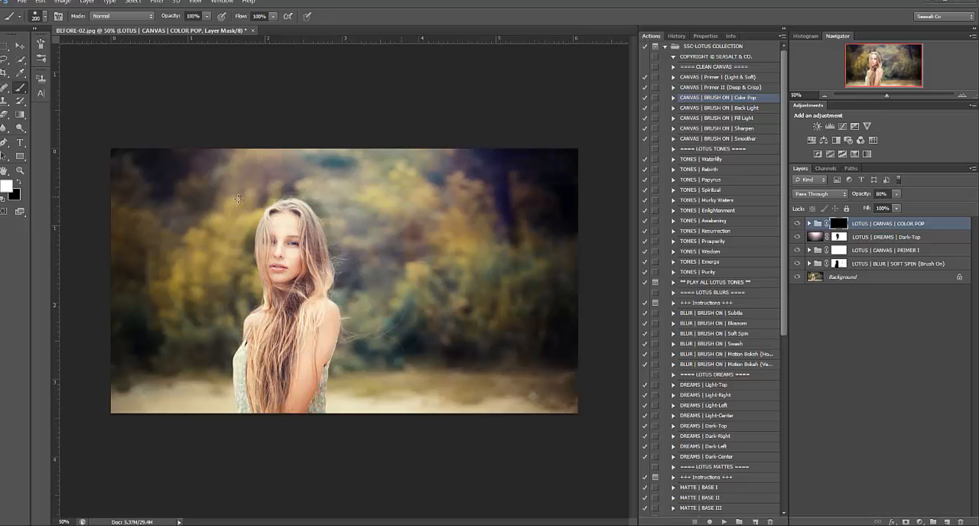
pyautogui.moveTo(223, 361)
pyautogui.mouseDown()
pyautogui.moveTo(186, 382)
pyautogui.moveTo(566, 403)
pyautogui.mouseUp()
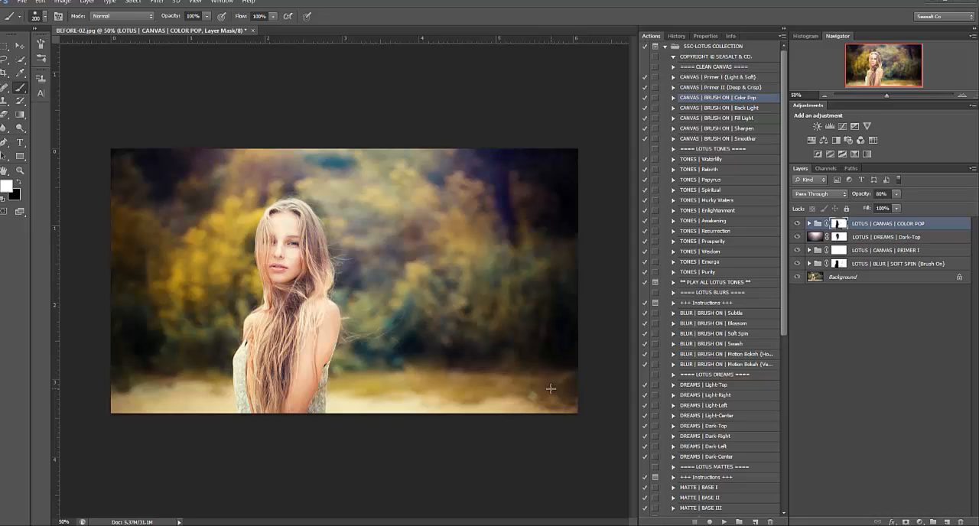
# Set the COLOR POP group's opacity to 30%
pyautogui.click(883, 194)
pyautogui.write('30')
pyautogui.press('Return')
# Run the TONES | Papyrus action and mask its effect off the woman with a black brush at 50% opacity
pyautogui.click(720, 179)
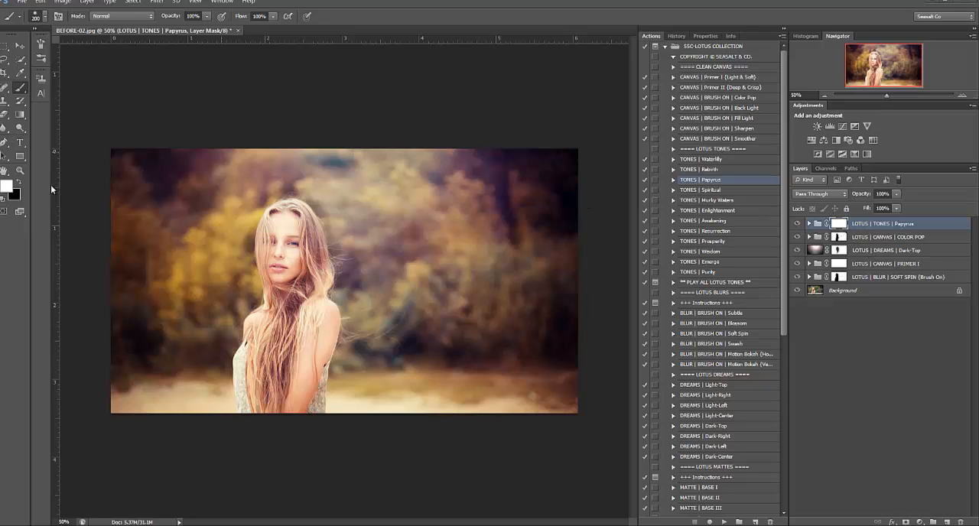
pyautogui.click(20, 183)
pyautogui.click(194, 16)
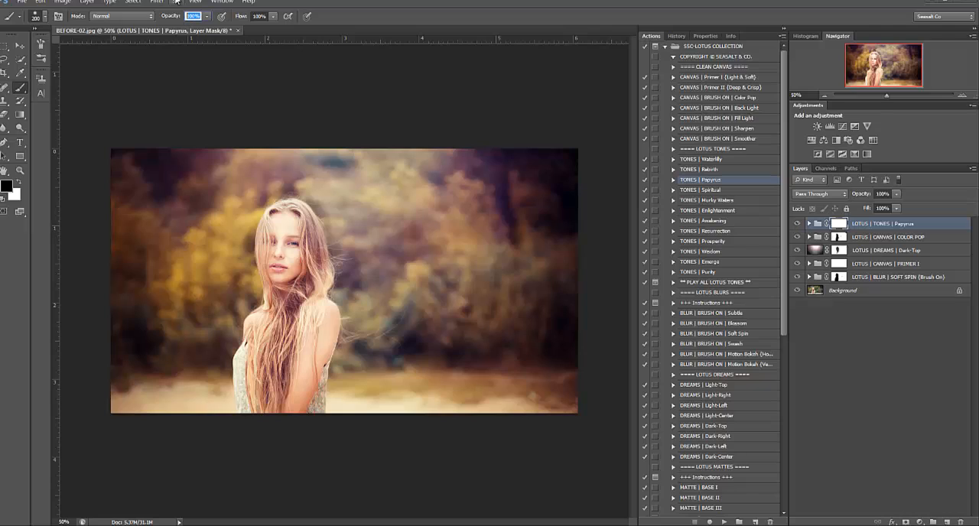
pyautogui.write('50')
pyautogui.press('Return')
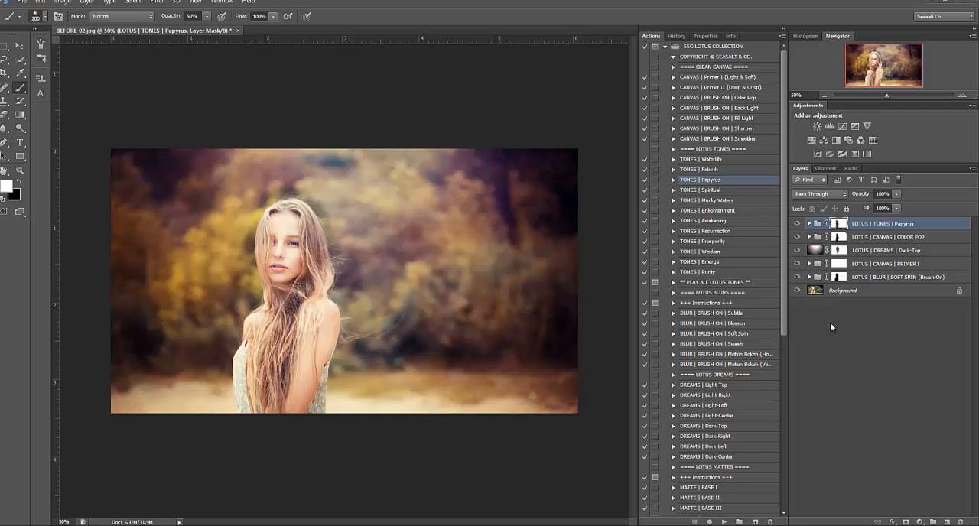
# Run the LIGHTS | Sunburst action from the Lotus Lights section
pyautogui.scroll(-3, 696, 260)
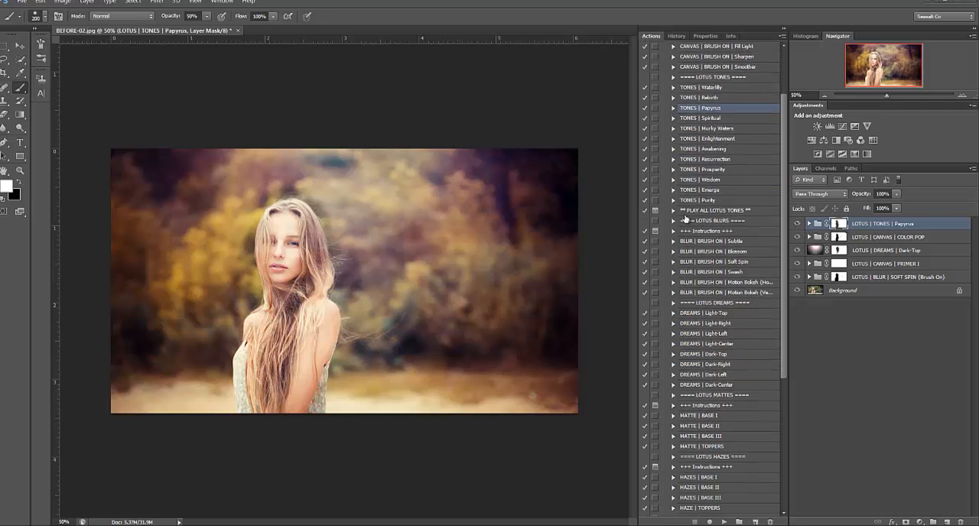
pyautogui.scroll(-8, 685, 220)
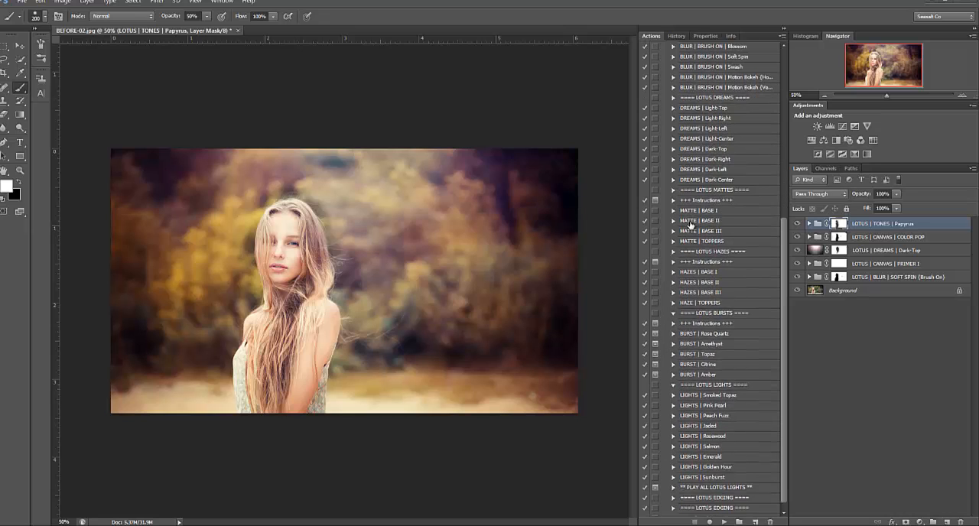
pyautogui.scroll(-1, 691, 225)
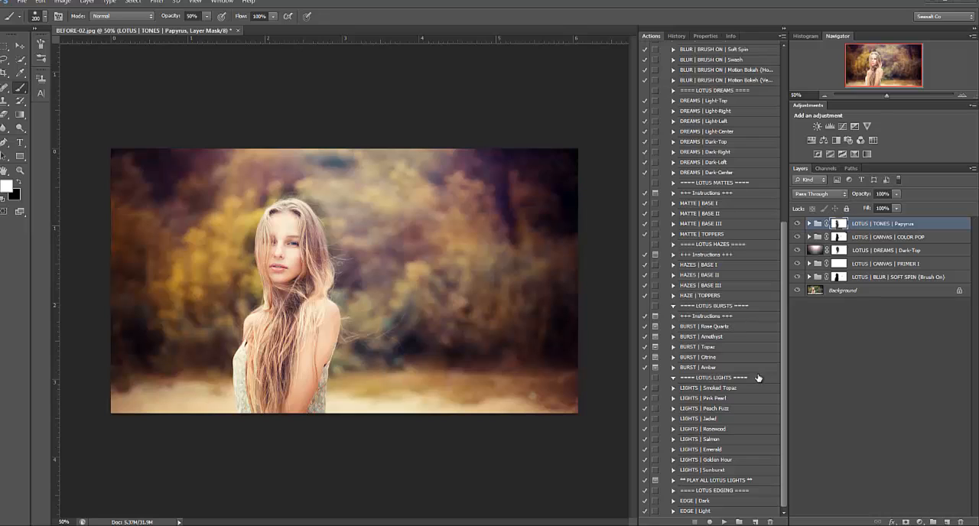
pyautogui.click(712, 378)
pyautogui.click(703, 470)
pyautogui.click(724, 522)
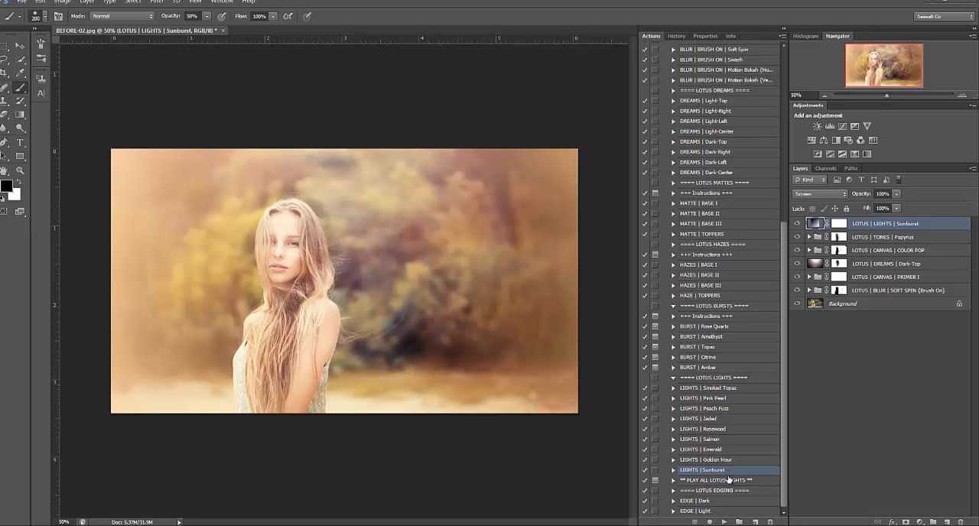
# Set the opacity of the LIGHTS | Sunburst layer to 15%
pyautogui.click(883, 194)
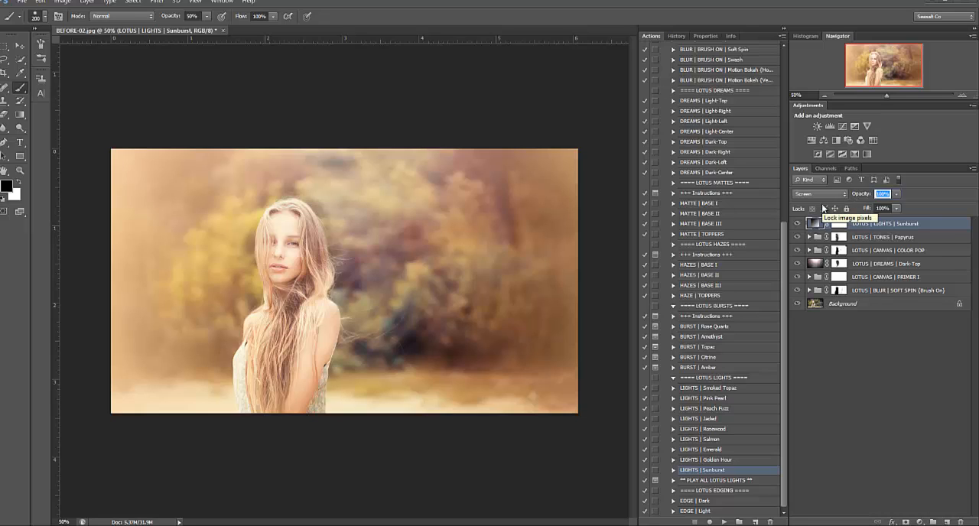
pyautogui.write('15')
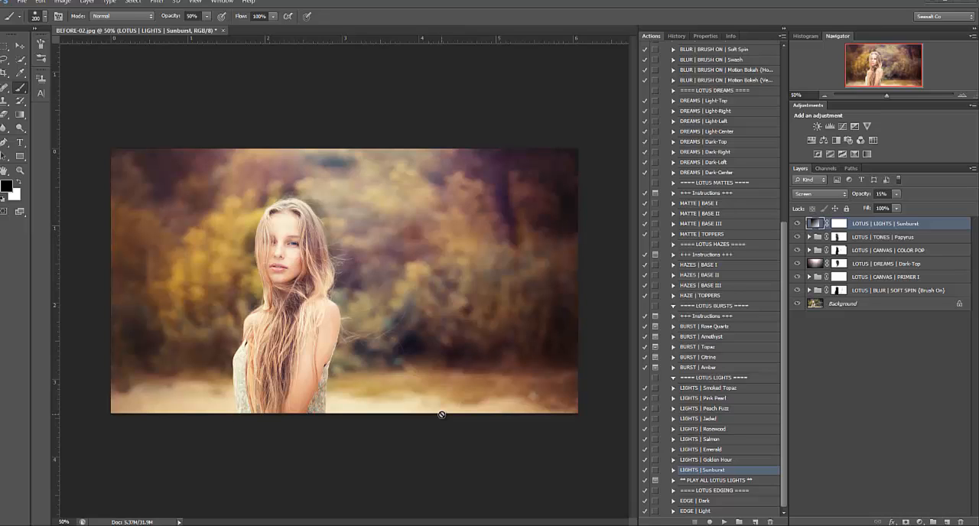
# Run the LIGHTS | Golden Hour action and set its layer's opacity to 20%
pyautogui.click(716, 461)
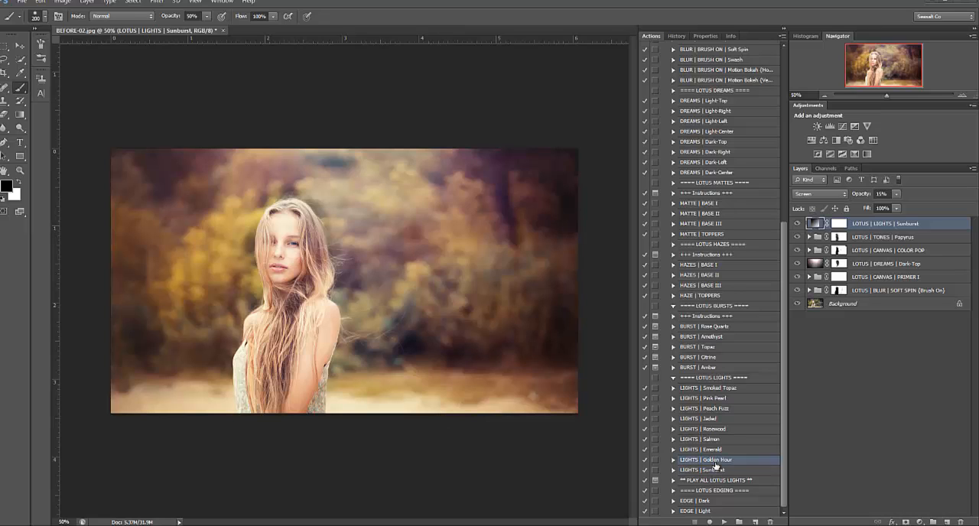
pyautogui.click(725, 522)
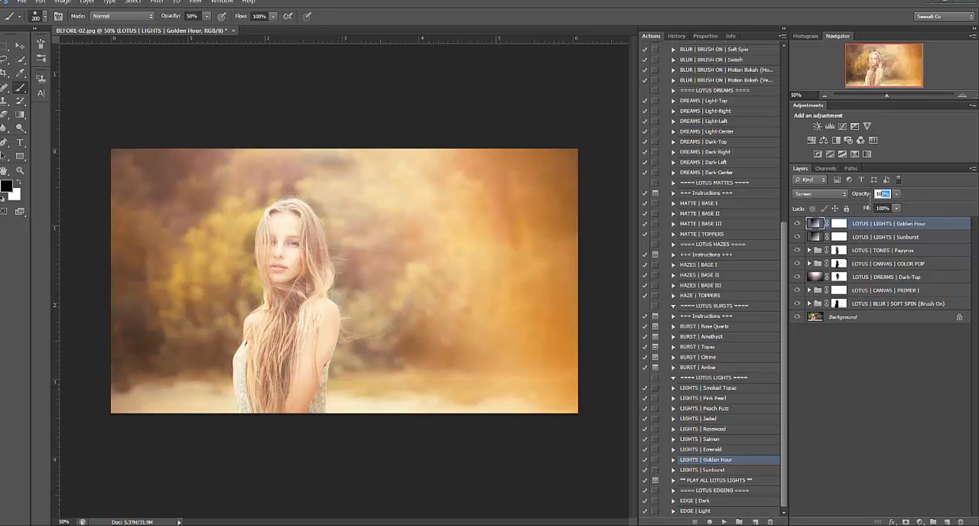
pyautogui.write('20')
pyautogui.press('Return')
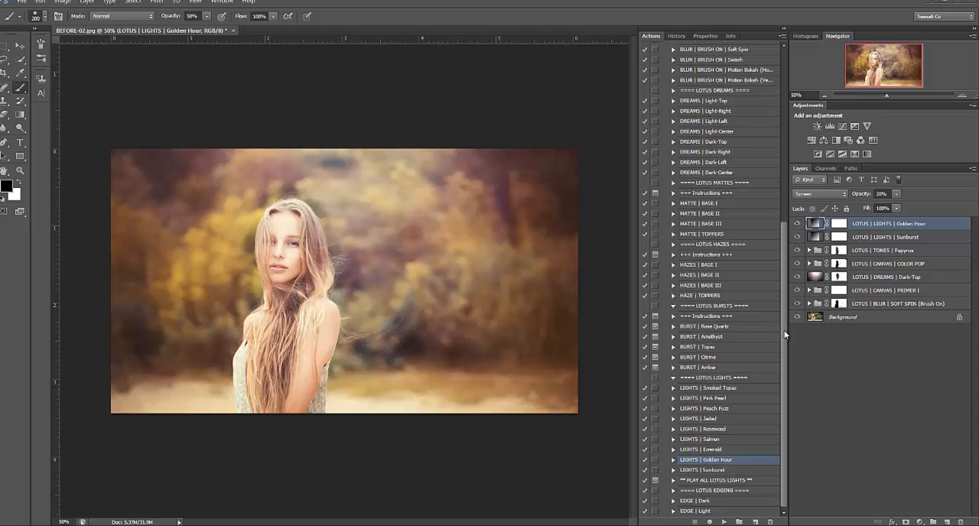
# Run the BURST | Amber action, placing its radial gradient over the right side of the photo with a scale of 120%
pyautogui.click(698, 368)
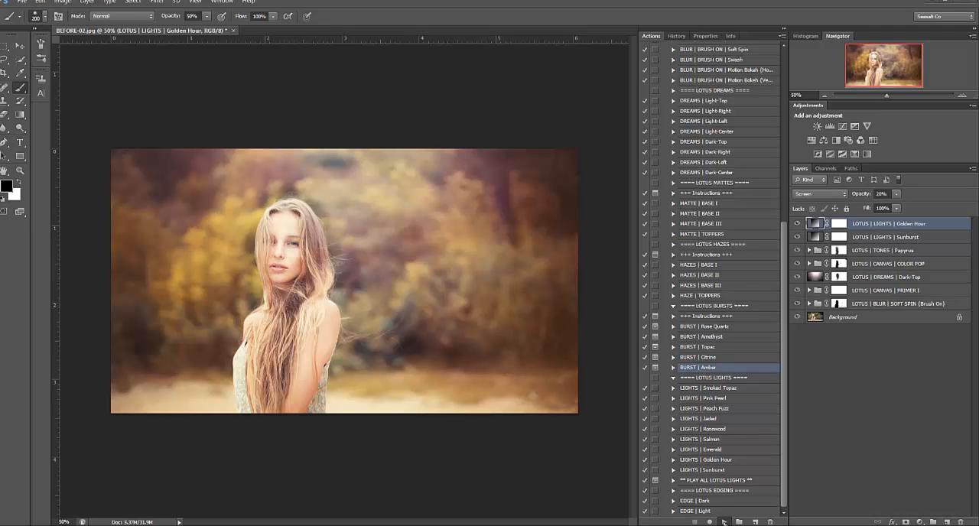
pyautogui.click(724, 521)
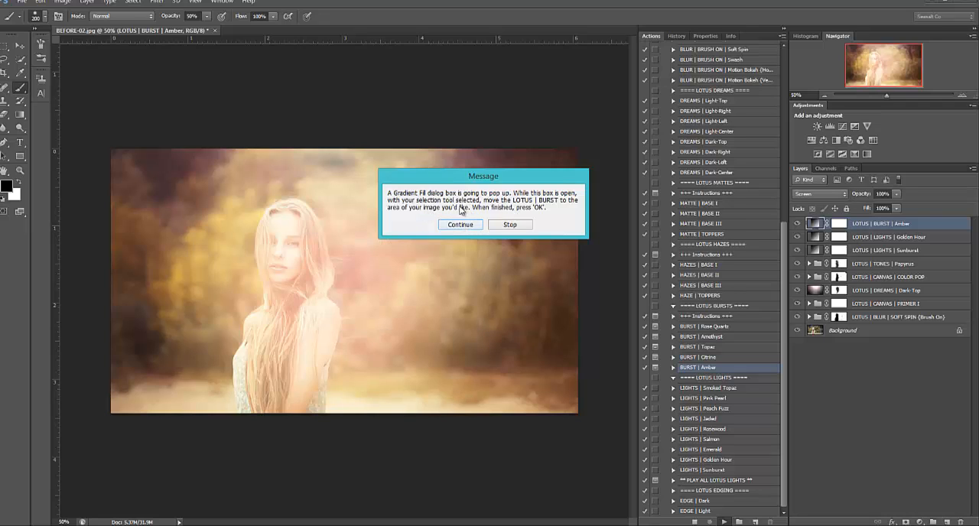
pyautogui.click(476, 225)
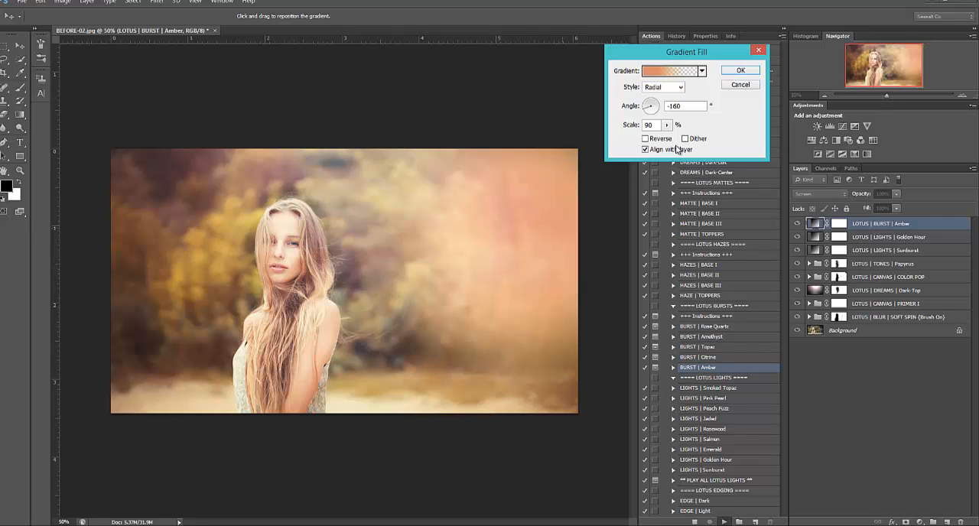
pyautogui.doubleClick(656, 127)
pyautogui.write('120')
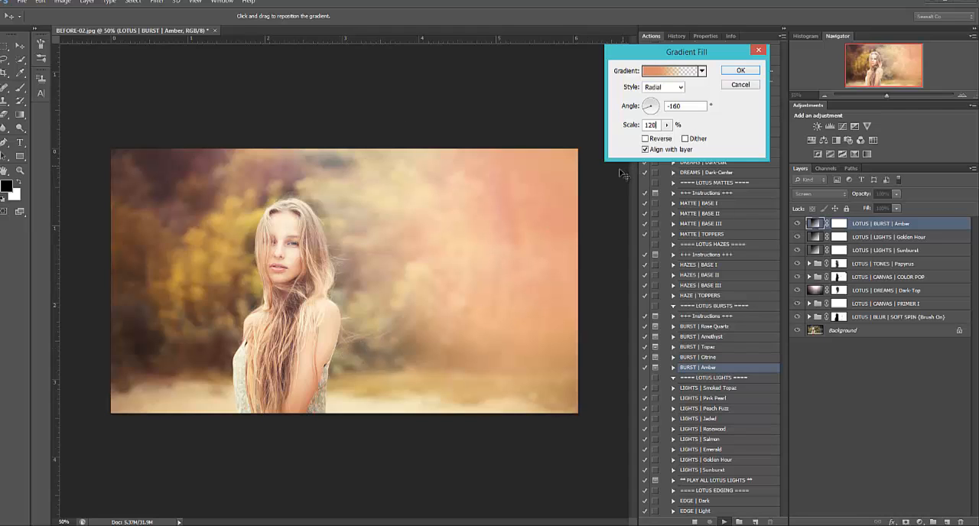
pyautogui.press('Return')
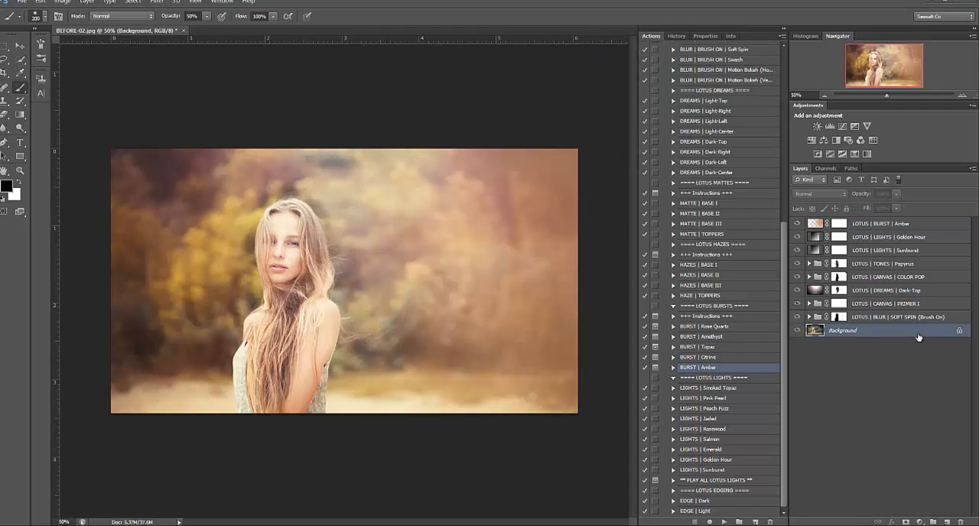